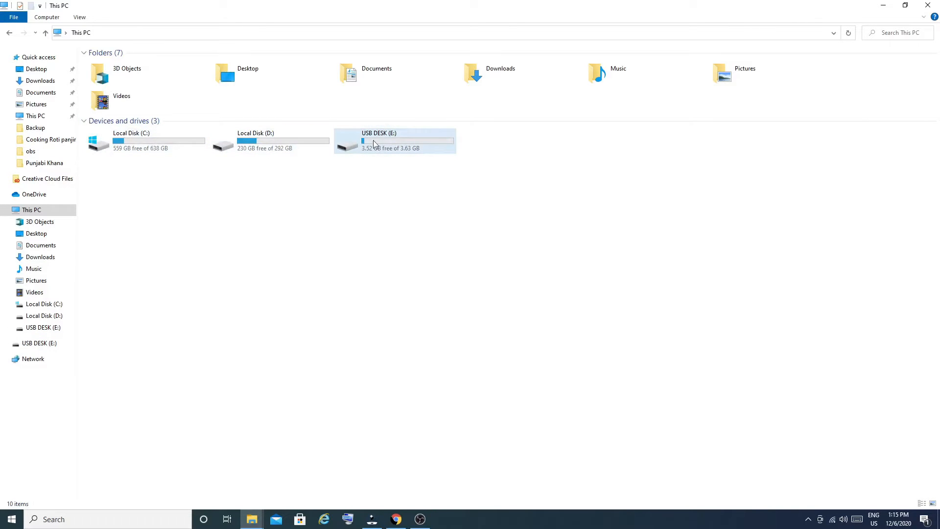
Step: Quick-format the USB DESK (E:) drive as FAT32 with a 4096-byte allocation unit size, accepting the warnings, and close the format dialog
{"action": "right_click", "coordinate": [392, 138]}
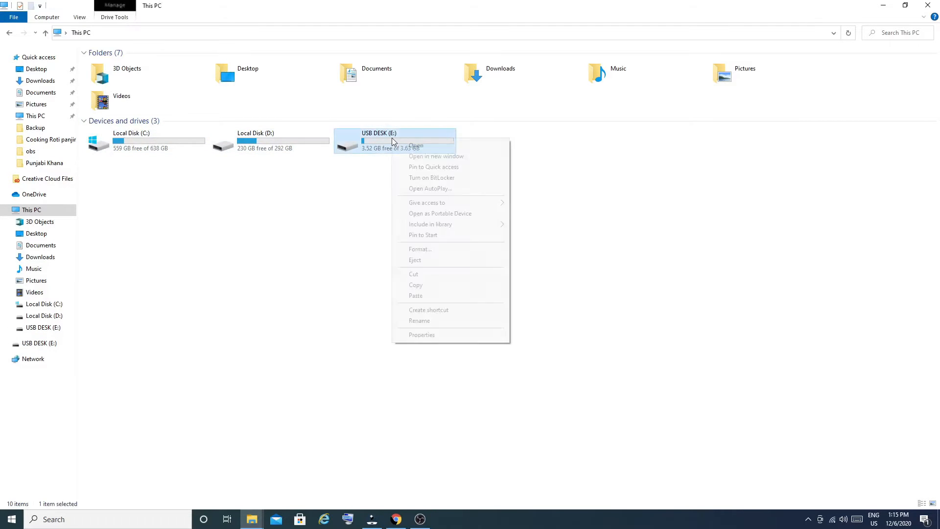
{"action": "left_click", "coordinate": [419, 250]}
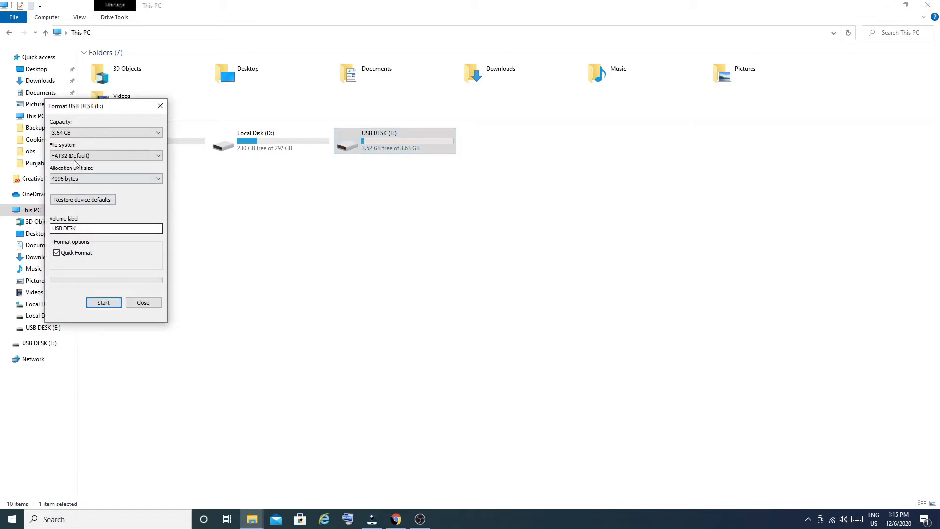
{"action": "left_click", "coordinate": [108, 303]}
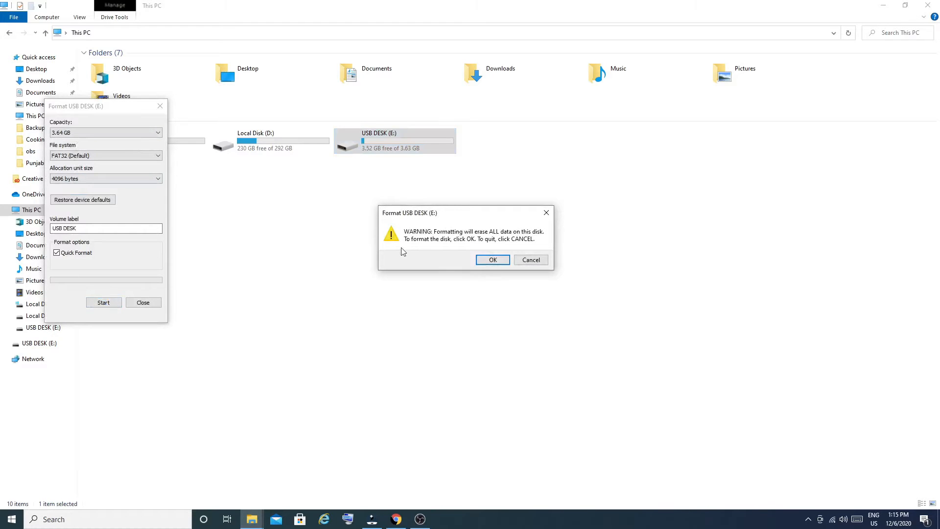
{"action": "left_click", "coordinate": [490, 260]}
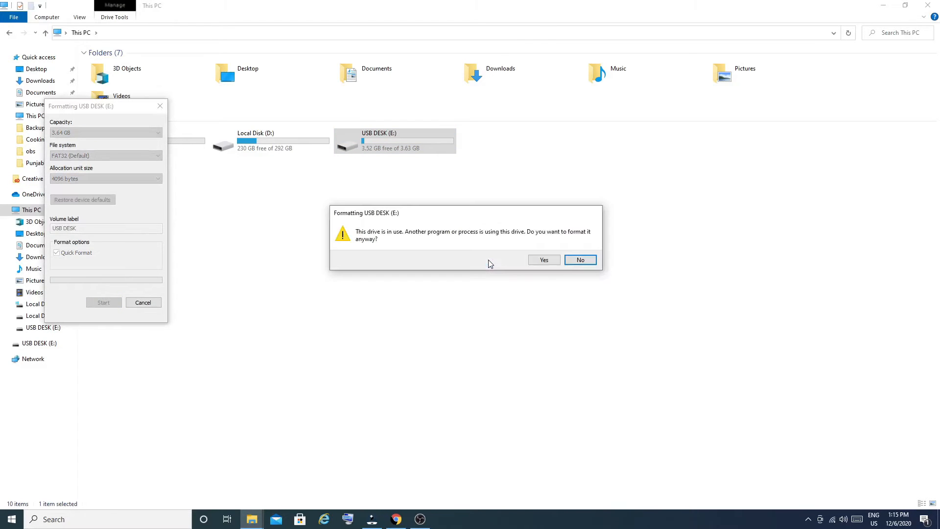
{"action": "left_click", "coordinate": [549, 260]}
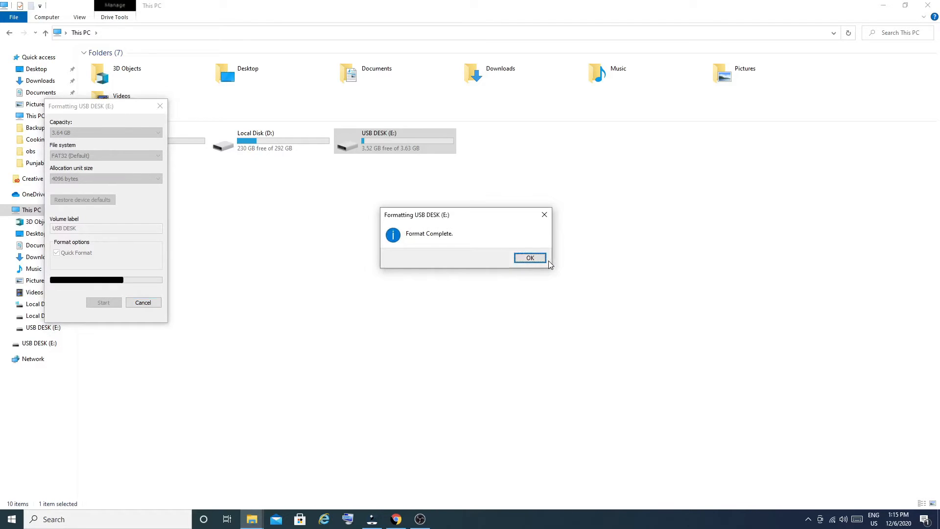
{"action": "left_click", "coordinate": [530, 259]}
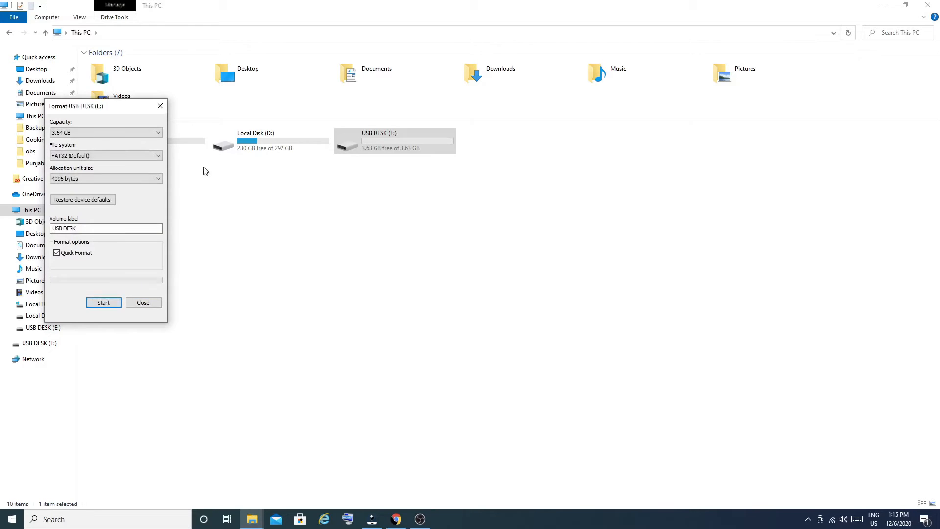
{"action": "left_click", "coordinate": [162, 107]}
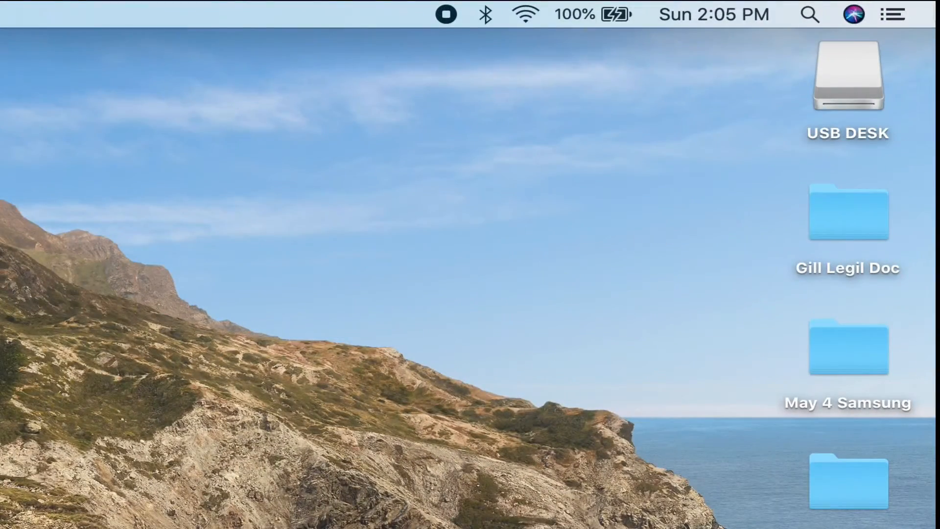
{"action": "right_click", "coordinate": [820, 88]}
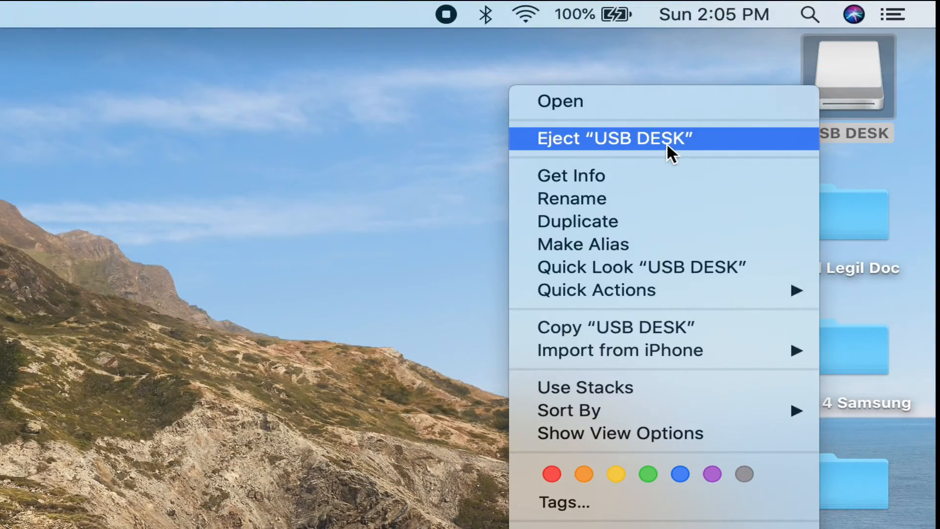
{"action": "left_click", "coordinate": [495, 450]}
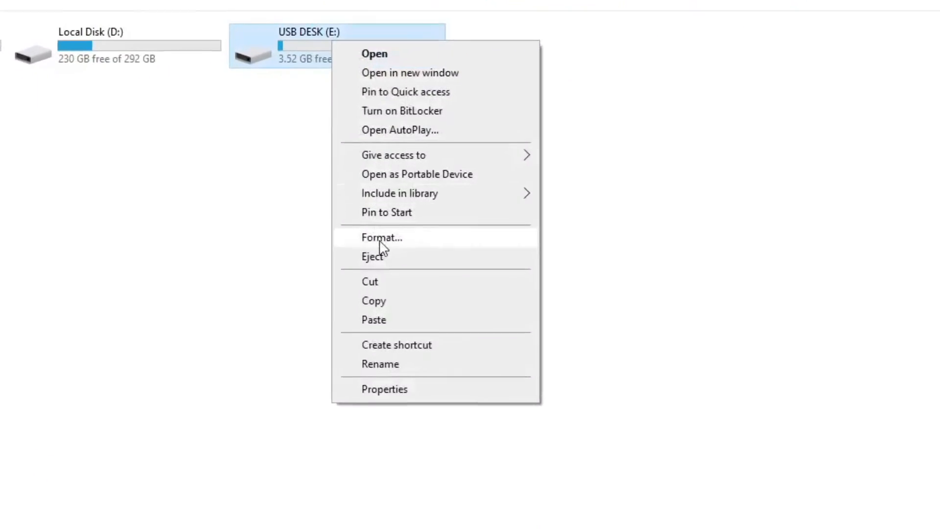
{"action": "left_click", "coordinate": [368, 235]}
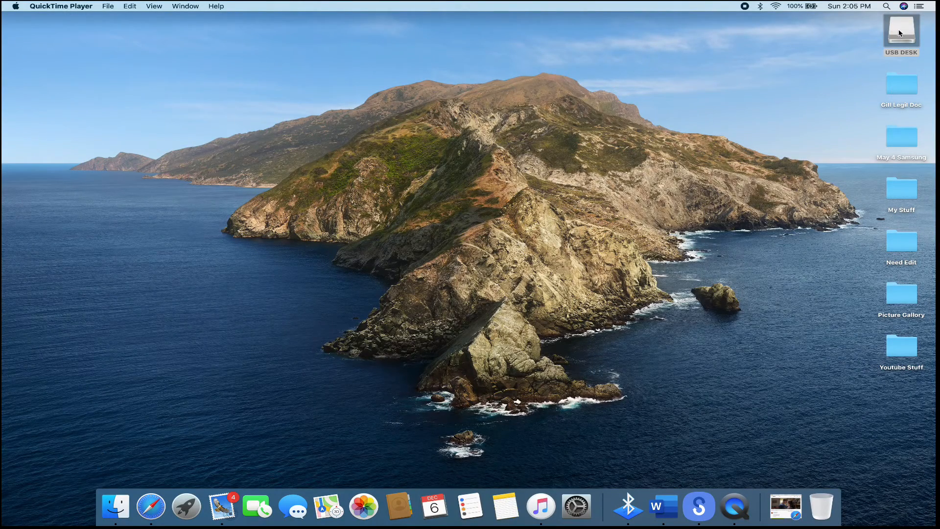
Step: Open Disk Utility from the Utilities folder inside Applications on the Mac
{"action": "left_click", "coordinate": [120, 509]}
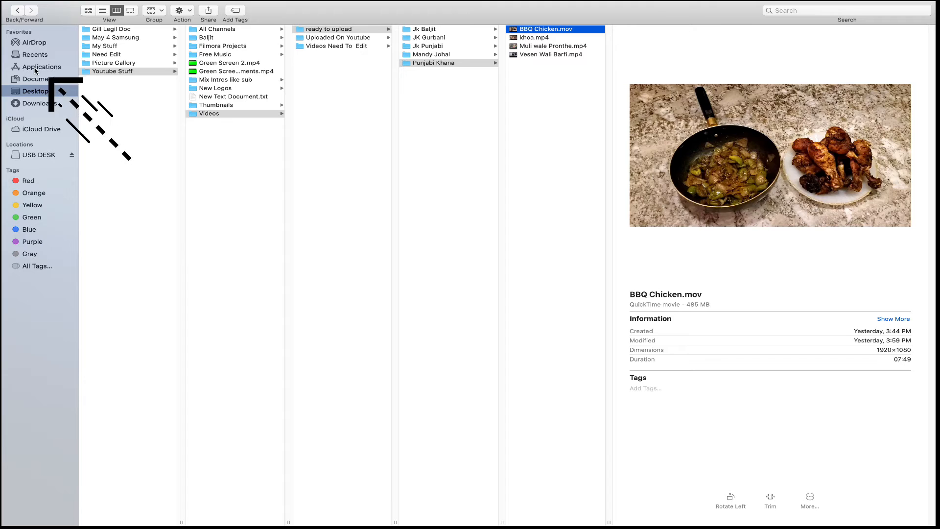
{"action": "left_click", "coordinate": [37, 68]}
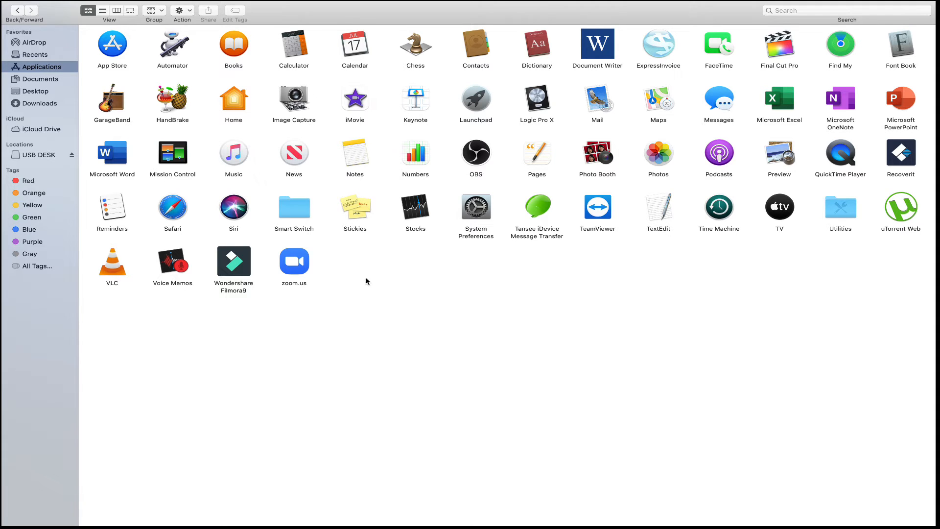
{"action": "double_click", "coordinate": [842, 216]}
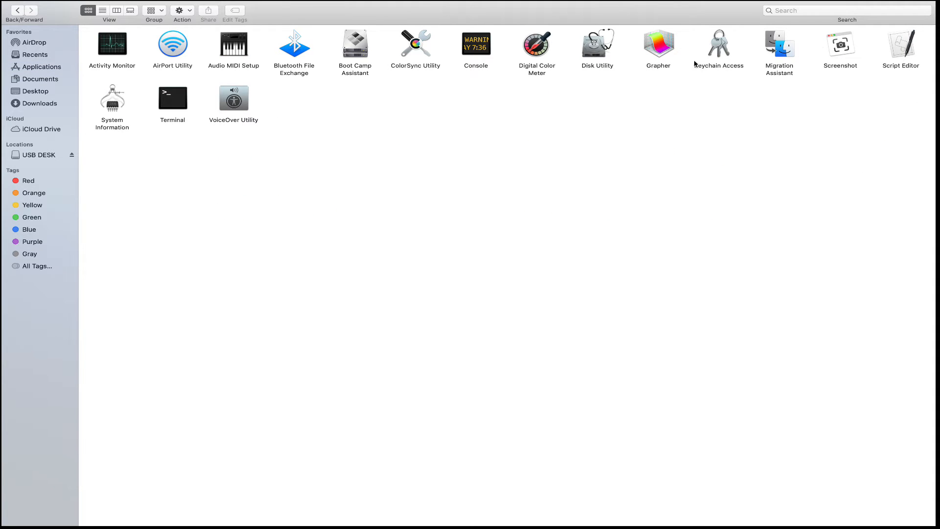
{"action": "double_click", "coordinate": [603, 50]}
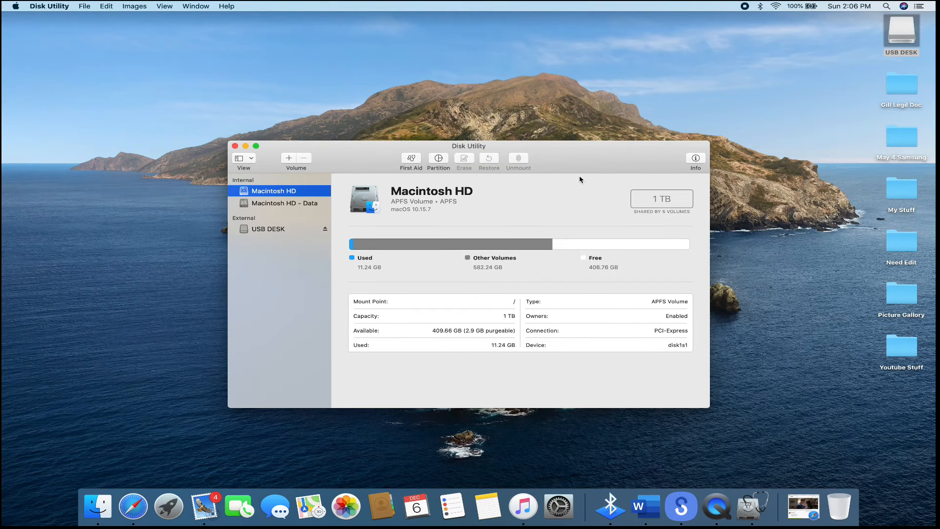
Step: Move the Disk Utility window higher on the desktop and select the external USB DESK volume
{"action": "left_click", "coordinate": [584, 162]}
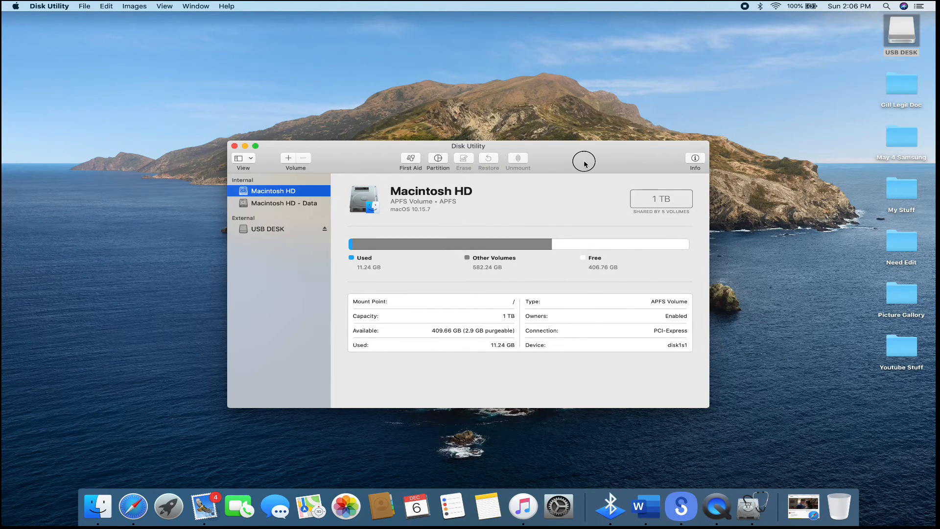
{"action": "left_click_drag", "start_coordinate": [584, 162], "coordinate": [568, 96]}
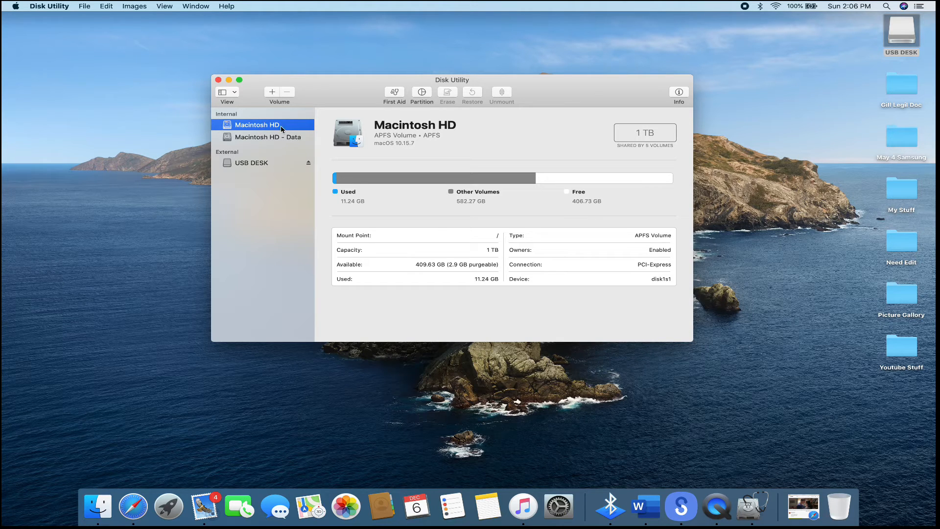
{"action": "left_click", "coordinate": [280, 137]}
{"action": "left_click", "coordinate": [277, 127]}
{"action": "left_click", "coordinate": [275, 137]}
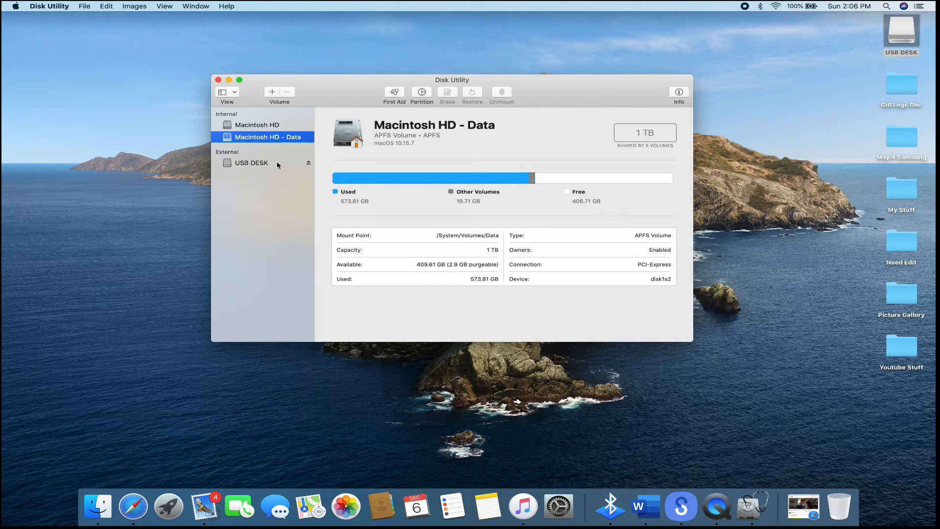
{"action": "left_click", "coordinate": [259, 180]}
{"action": "left_click", "coordinate": [254, 163]}
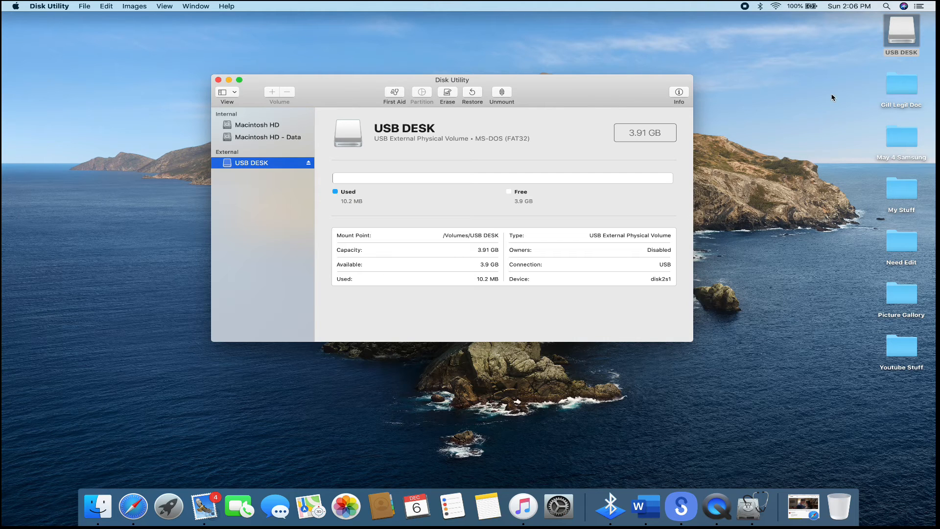
{"action": "double_click", "coordinate": [899, 38]}
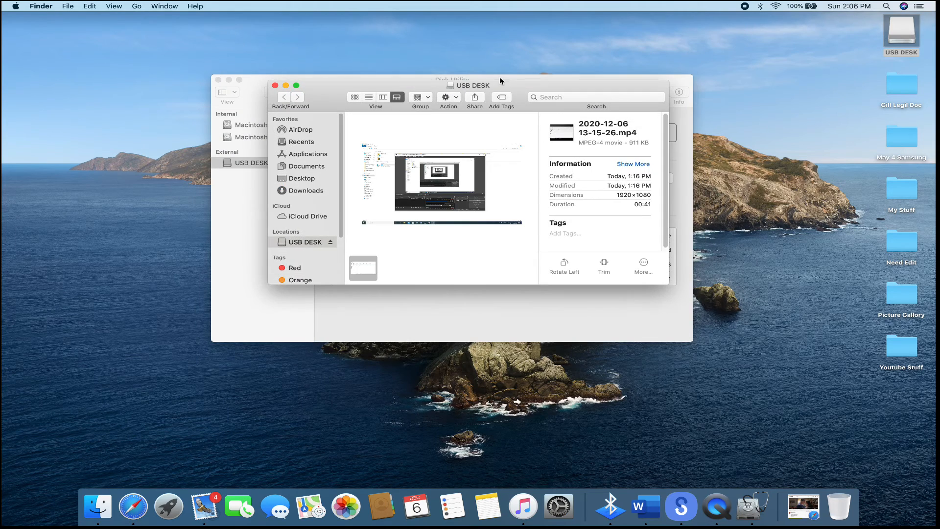
{"action": "left_click_drag", "start_coordinate": [766, 81], "coordinate": [843, 85]}
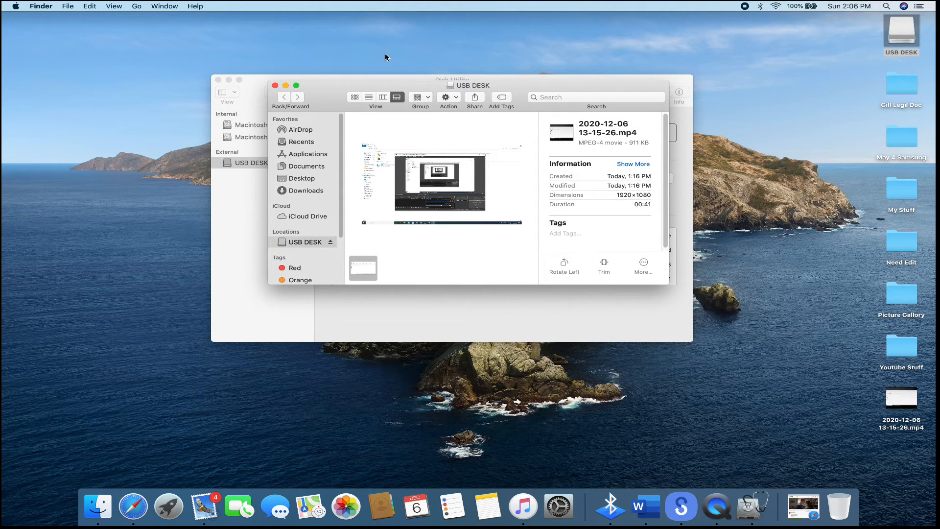
{"action": "left_click", "coordinate": [274, 86]}
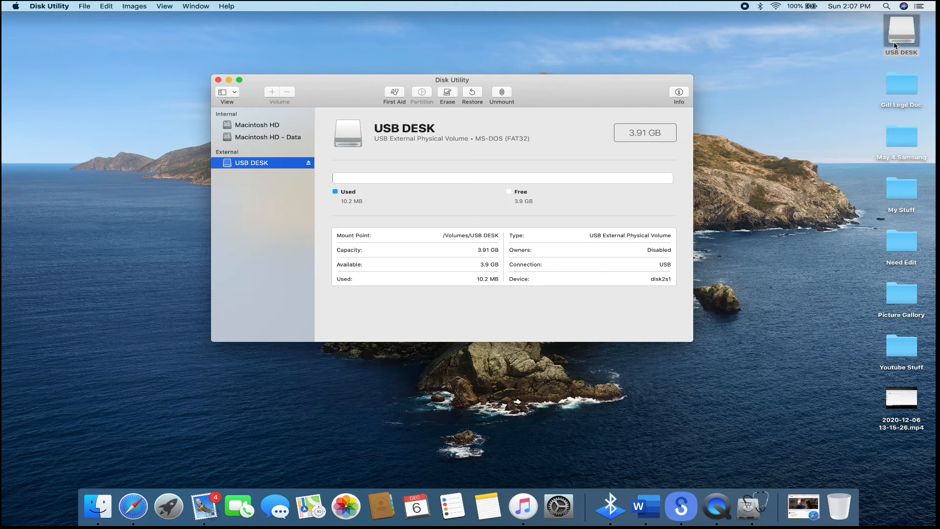
Step: Erase the USB DESK volume with the MS-DOS (FAT) format, keeping its name, and dismiss the completed erase dialog
{"action": "mouse_move", "coordinate": [888, 405]}
{"action": "left_click", "coordinate": [450, 94]}
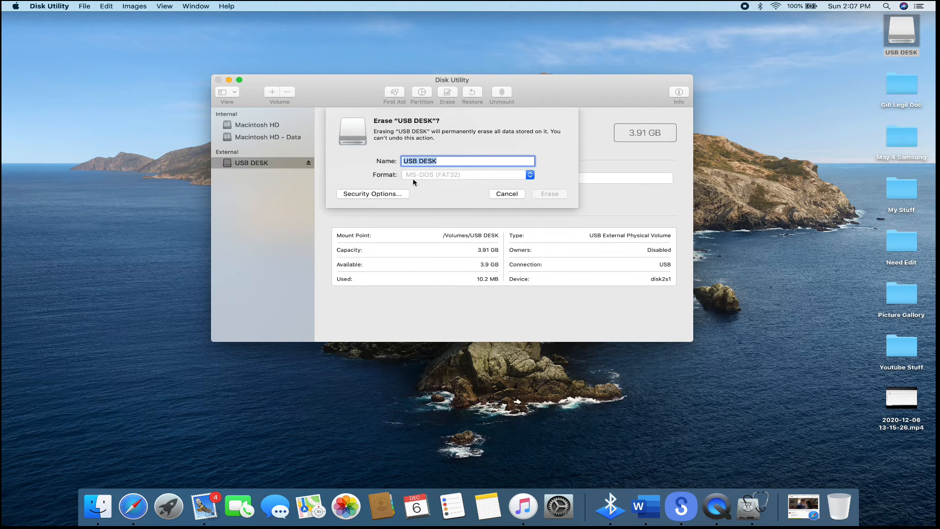
{"action": "left_click", "coordinate": [443, 175]}
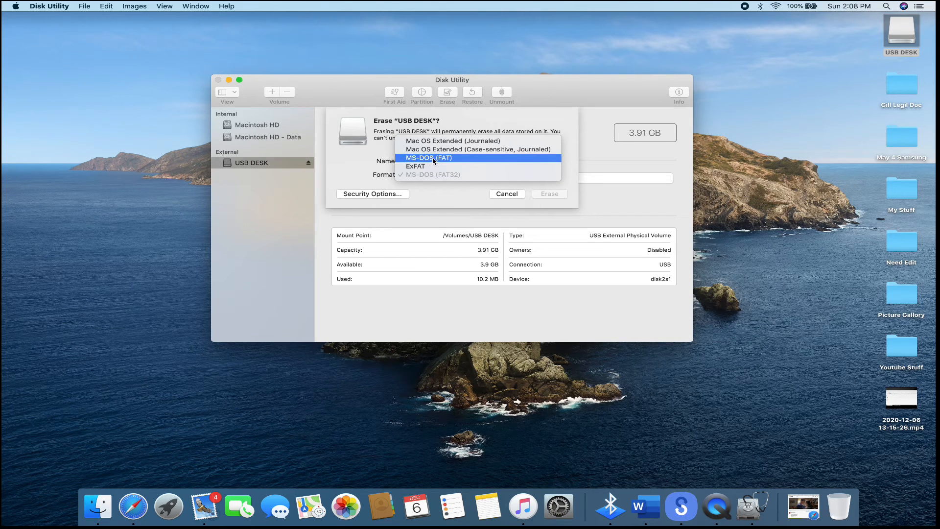
{"action": "left_click", "coordinate": [418, 158]}
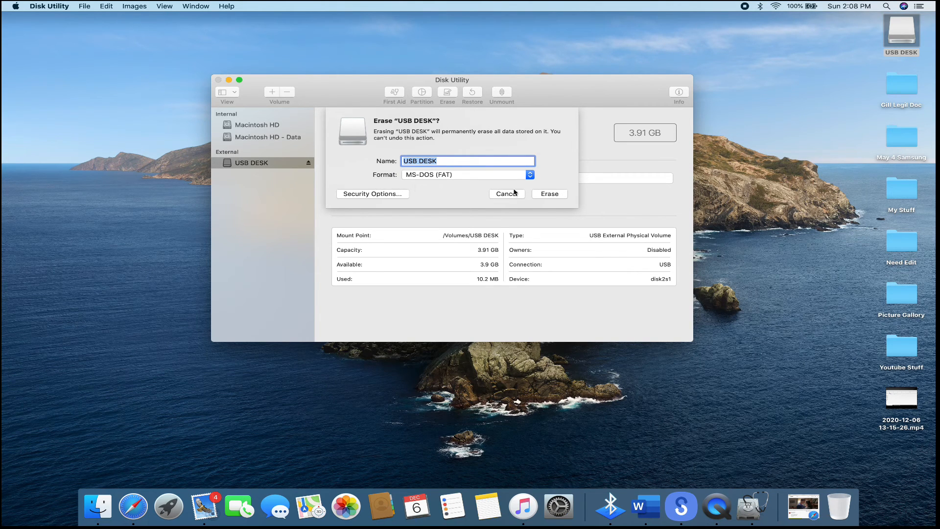
{"action": "left_click", "coordinate": [550, 194]}
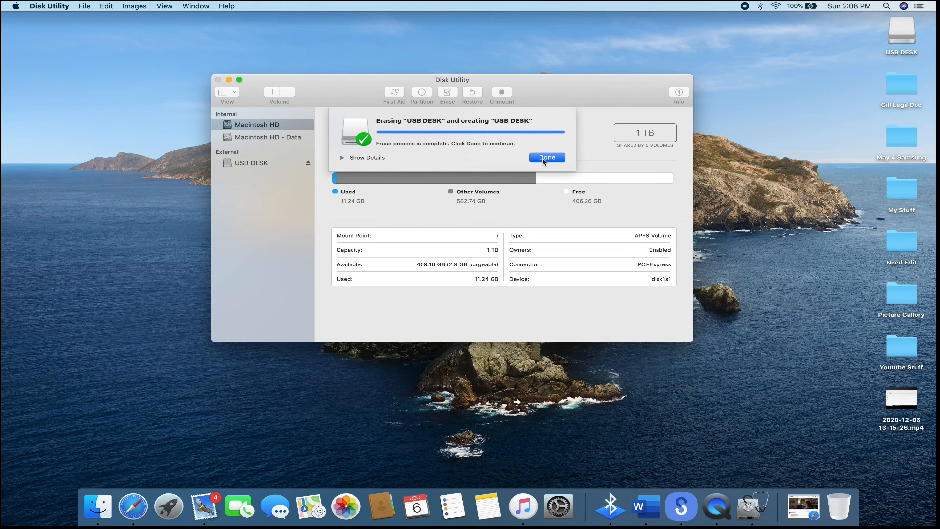
{"action": "left_click", "coordinate": [545, 158]}
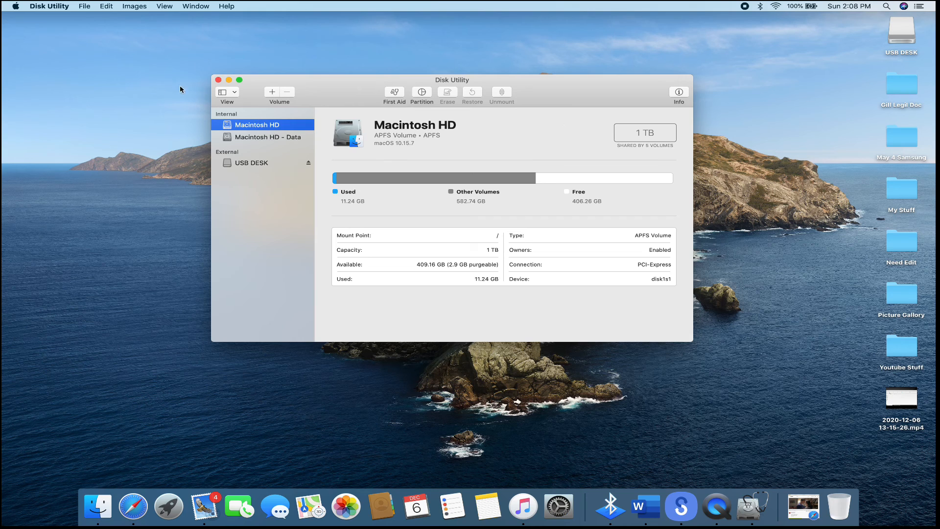
Step: Close Disk Utility, open the USB DESK drive from the desktop to check its contents, and close its window
{"action": "left_click", "coordinate": [219, 80]}
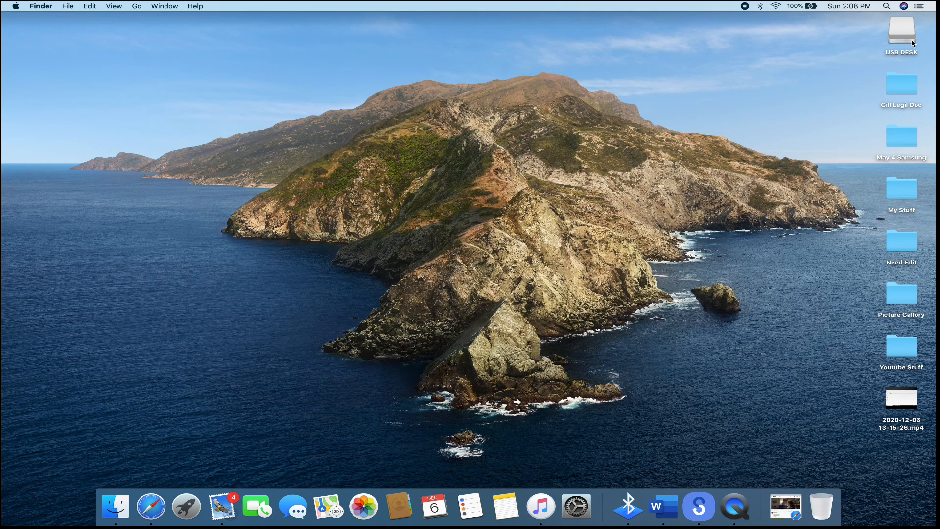
{"action": "double_click", "coordinate": [911, 43]}
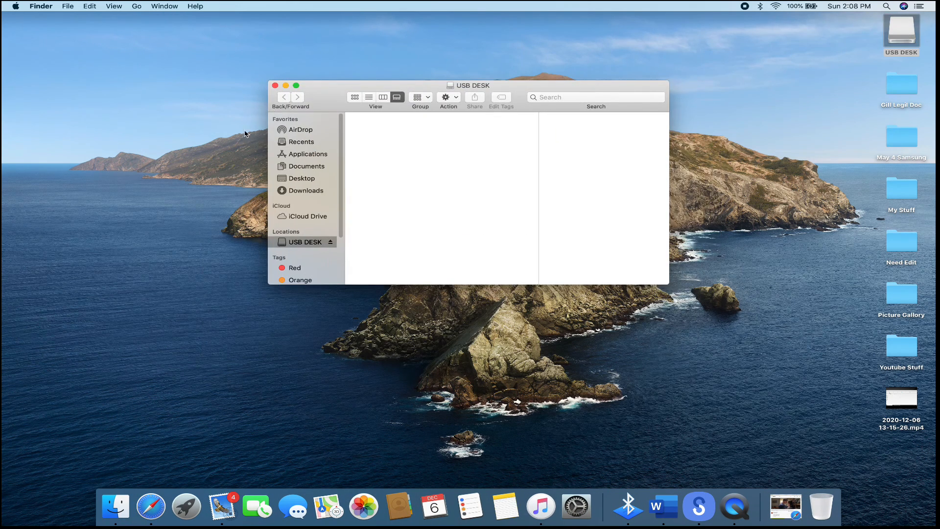
{"action": "left_click", "coordinate": [275, 85]}
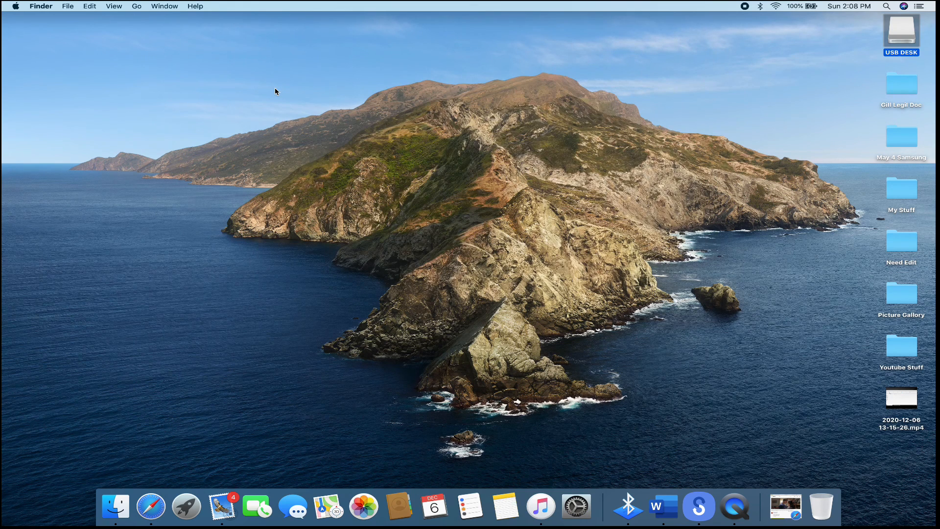